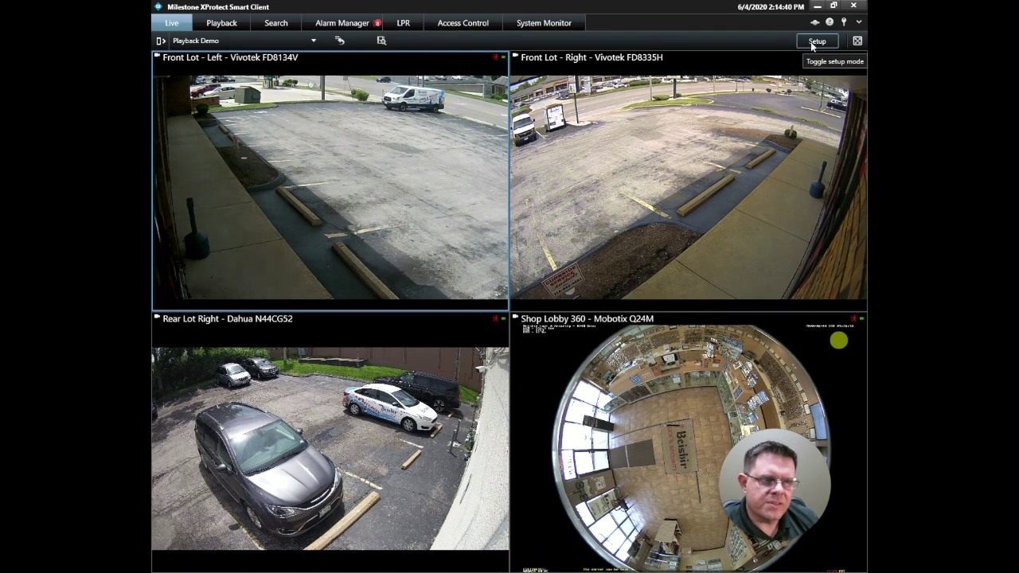
- Turn on setup mode, then collapse and re-expand the Private views group
{"action": "left_click", "coordinate": [857, 23]}
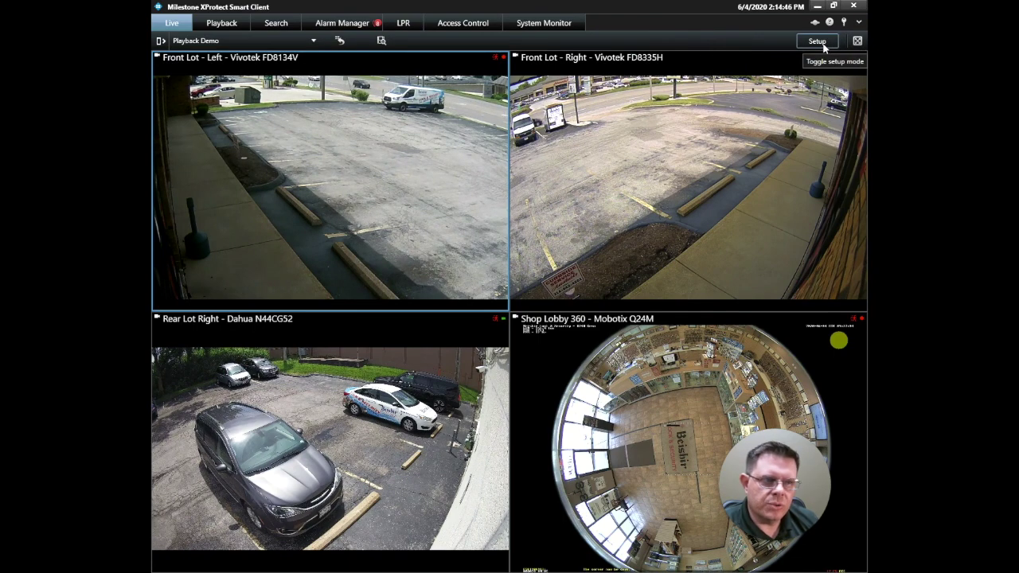
{"action": "left_click", "coordinate": [823, 48]}
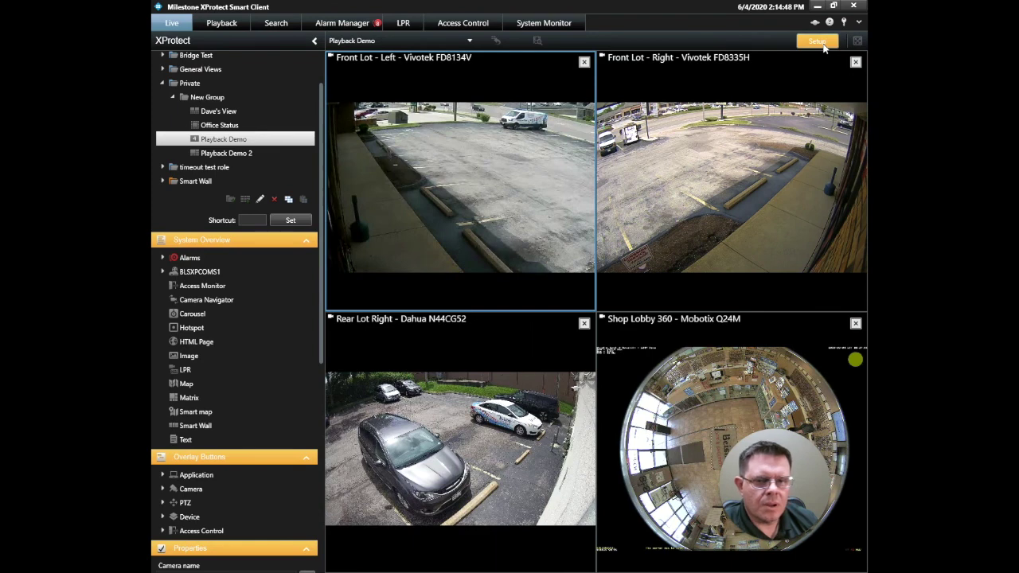
{"action": "left_click", "coordinate": [163, 84]}
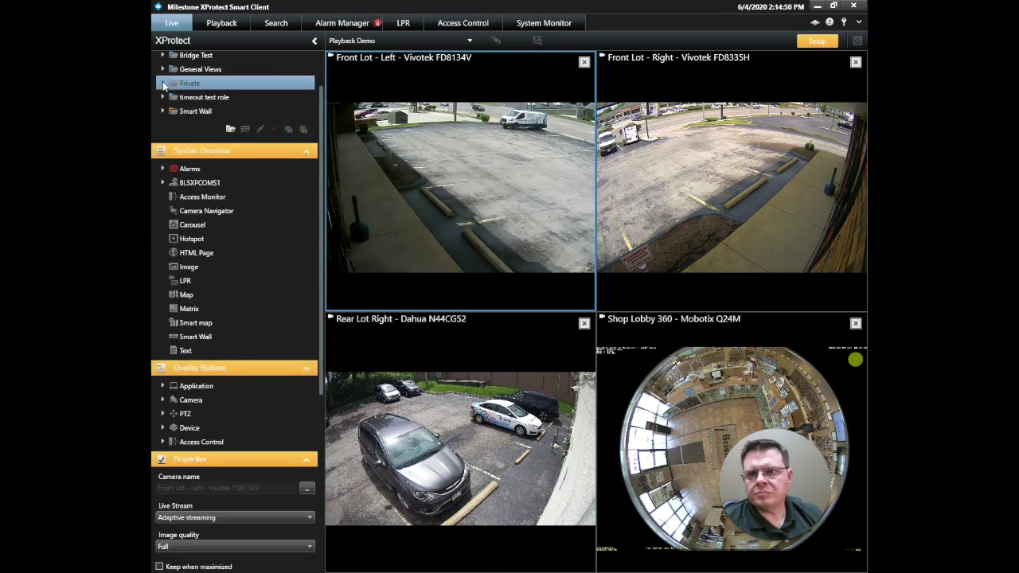
{"action": "scroll", "coordinate": [211, 116], "scroll_direction": "up", "scroll_amount": 2}
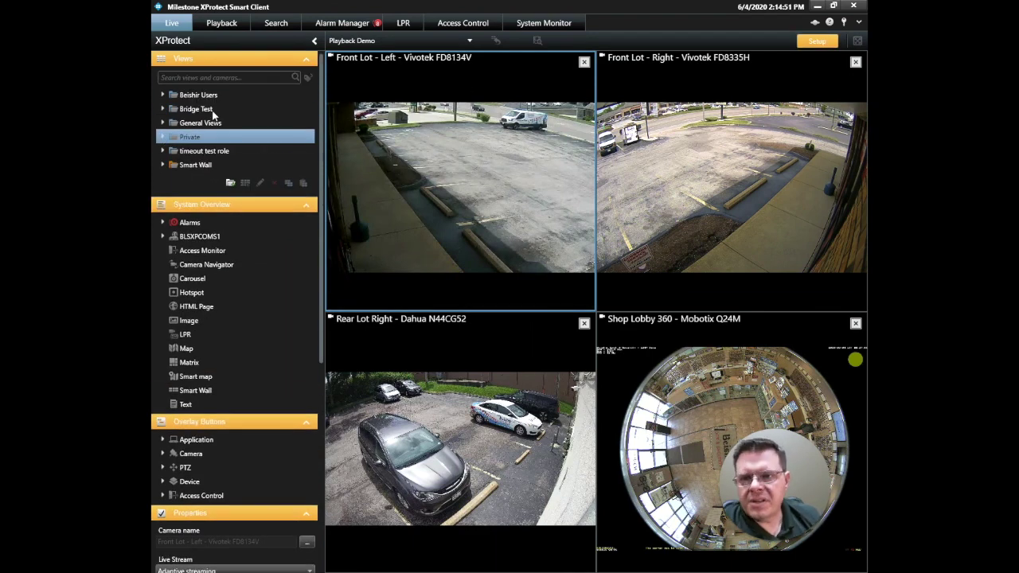
{"action": "left_click", "coordinate": [163, 137]}
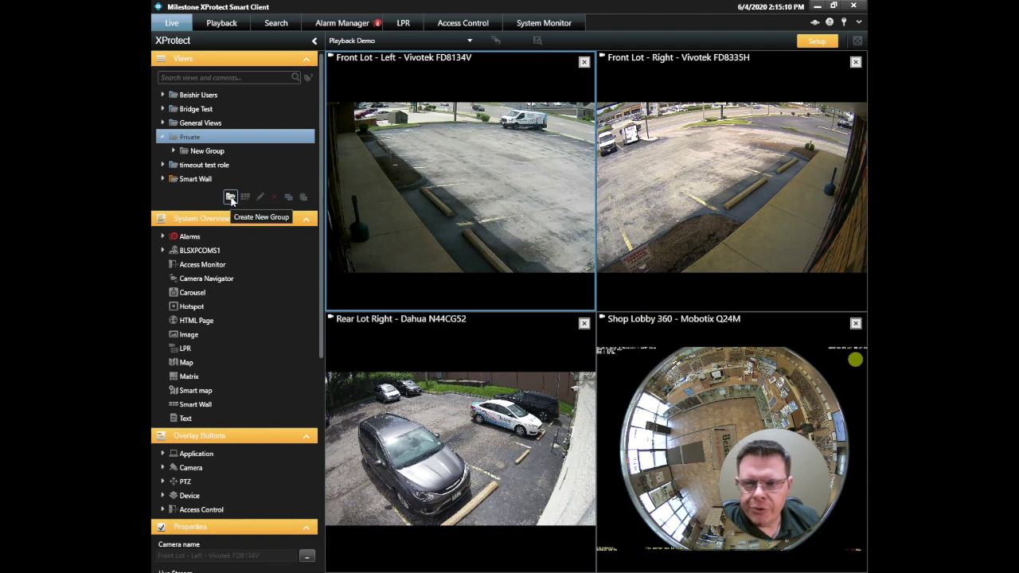
- Create a new group under Private named 'Demo Views'
{"action": "left_click", "coordinate": [230, 198]}
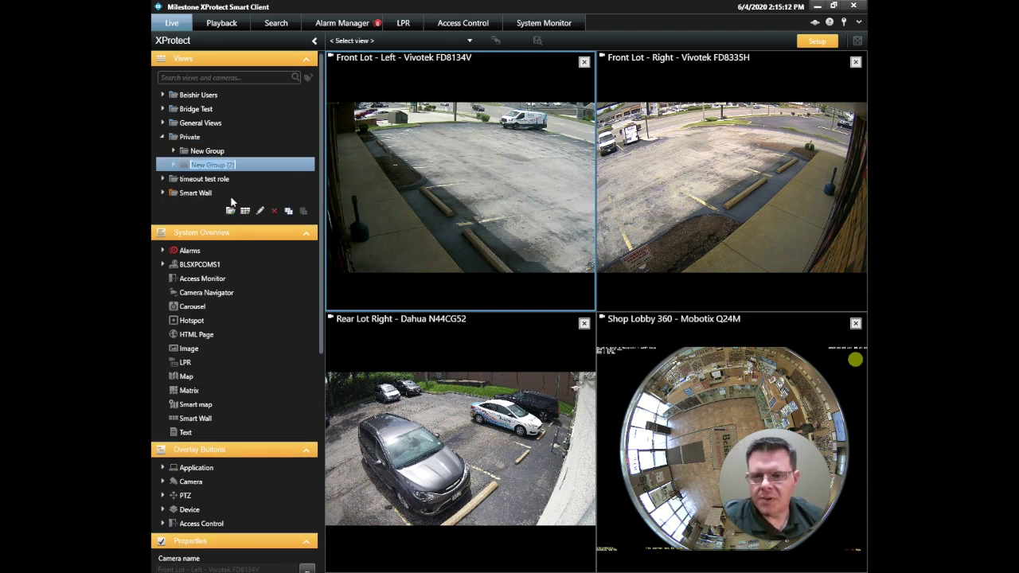
{"action": "type", "text": "B"}
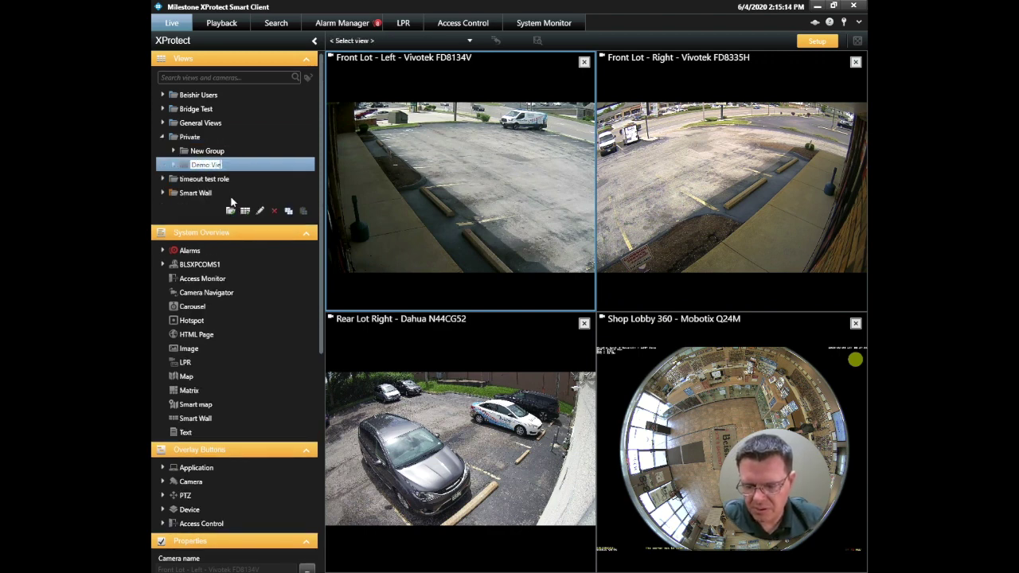
{"action": "key", "text": "Return"}
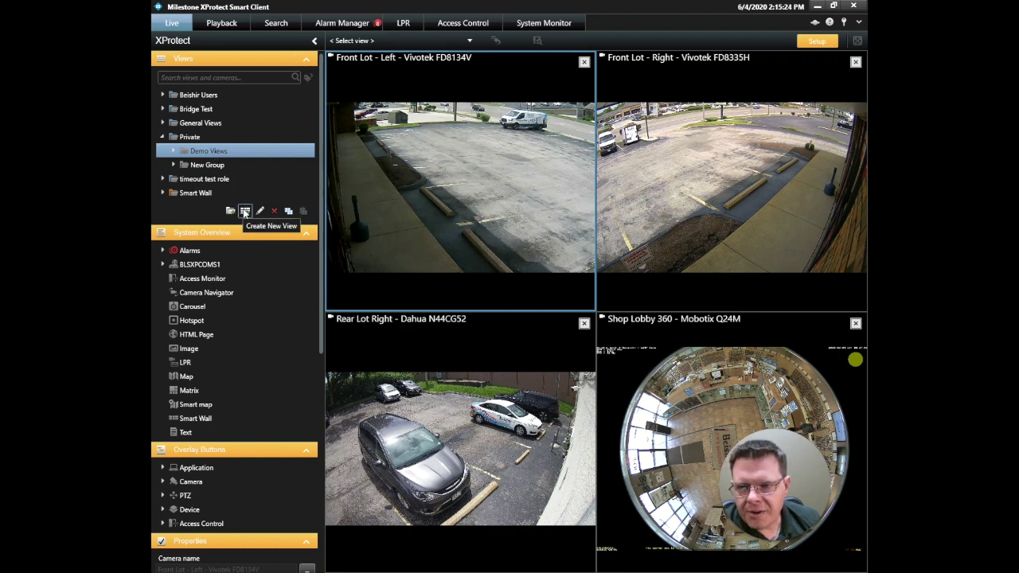
{"action": "left_click", "coordinate": [245, 212]}
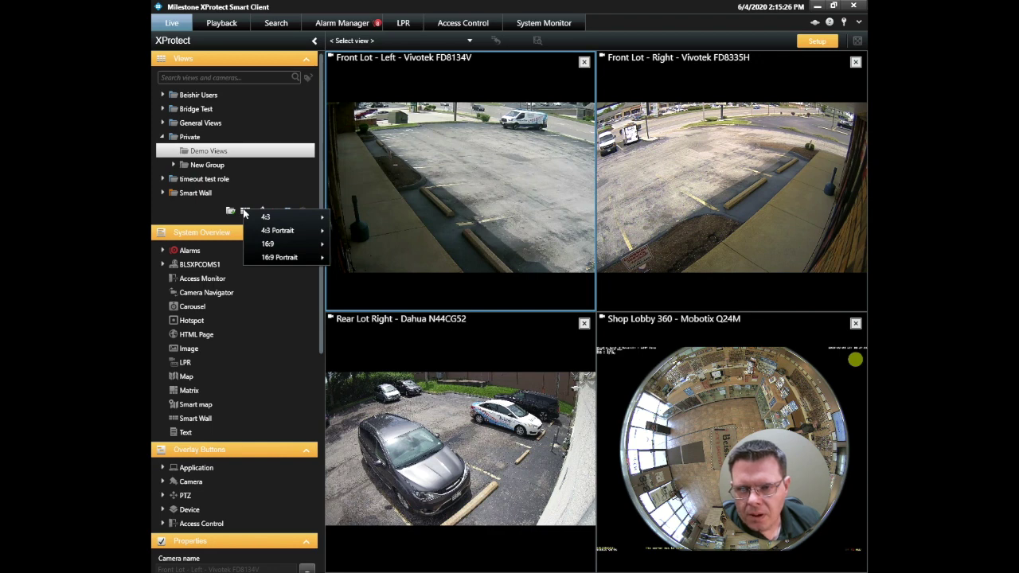
- Add a new view to Demo Views using the 4:3 '1 + 5' layout
{"action": "mouse_move", "coordinate": [267, 218]}
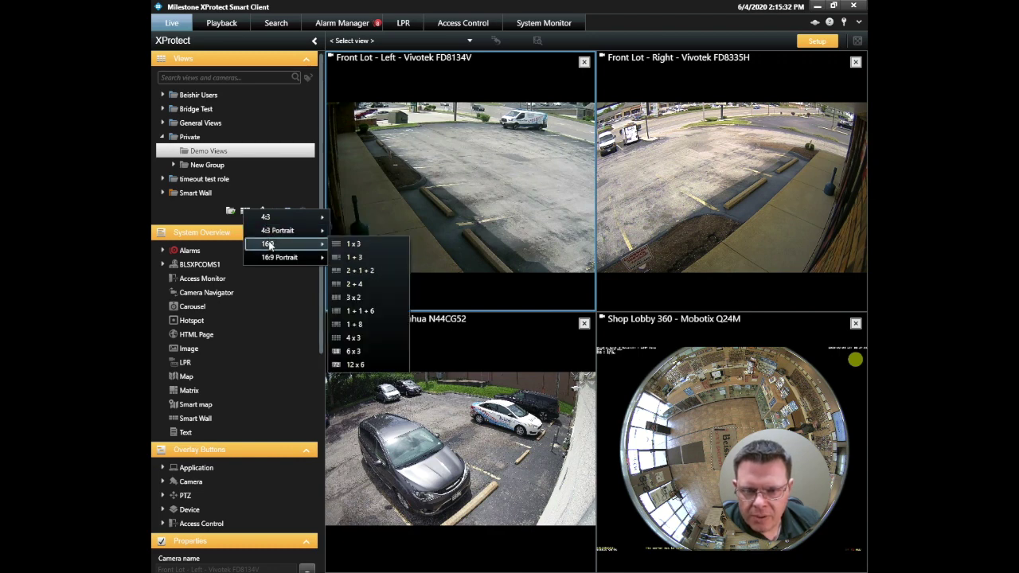
{"action": "mouse_move", "coordinate": [275, 263]}
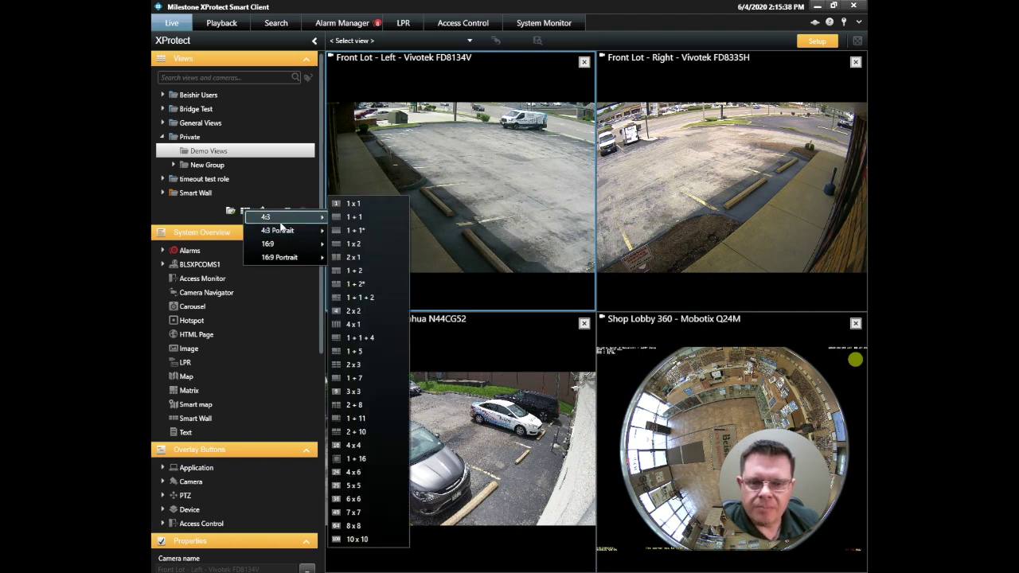
{"action": "left_click", "coordinate": [353, 352]}
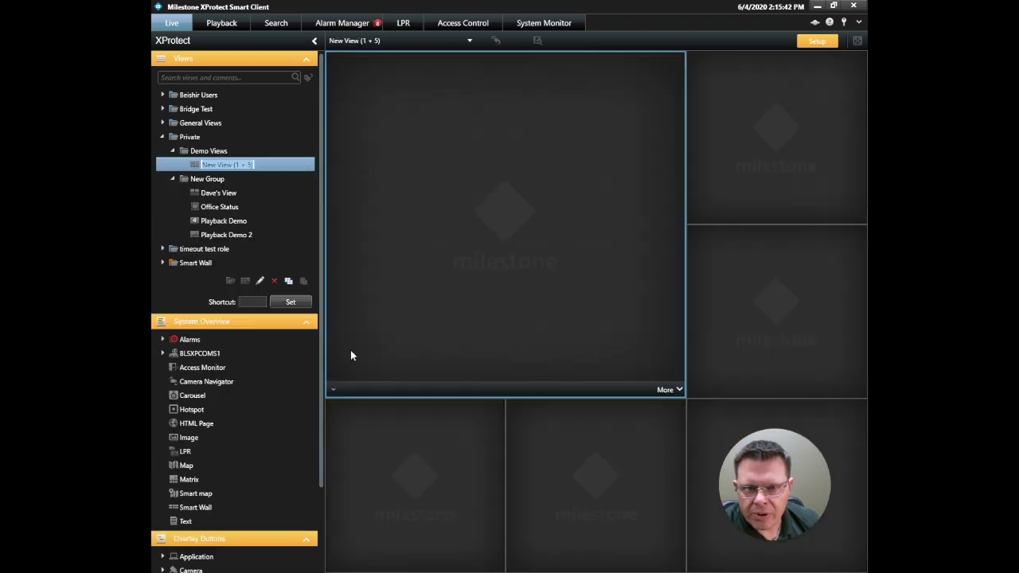
- Place Front Lot - Left, Front Lot Wide and Front Register cameras in the bottom-left, middle and right tiles
{"action": "left_click", "coordinate": [163, 353]}
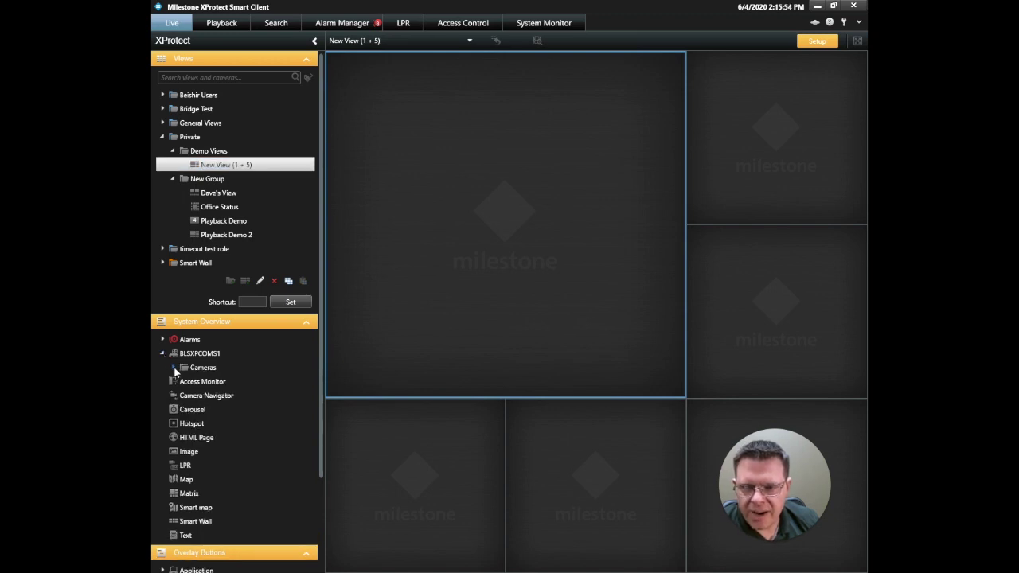
{"action": "left_click", "coordinate": [173, 368]}
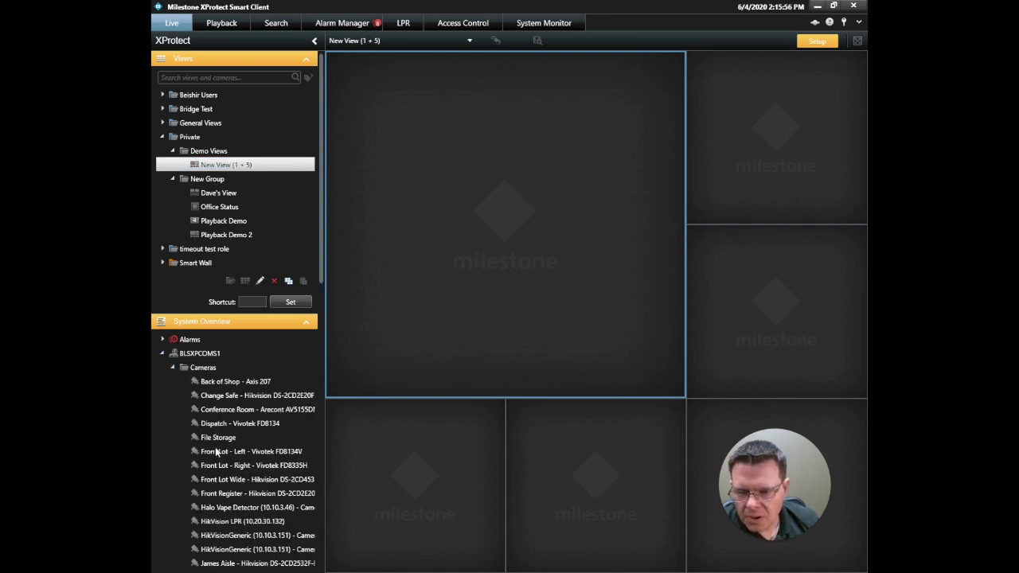
{"action": "left_click_drag", "start_coordinate": [216, 452], "coordinate": [387, 455]}
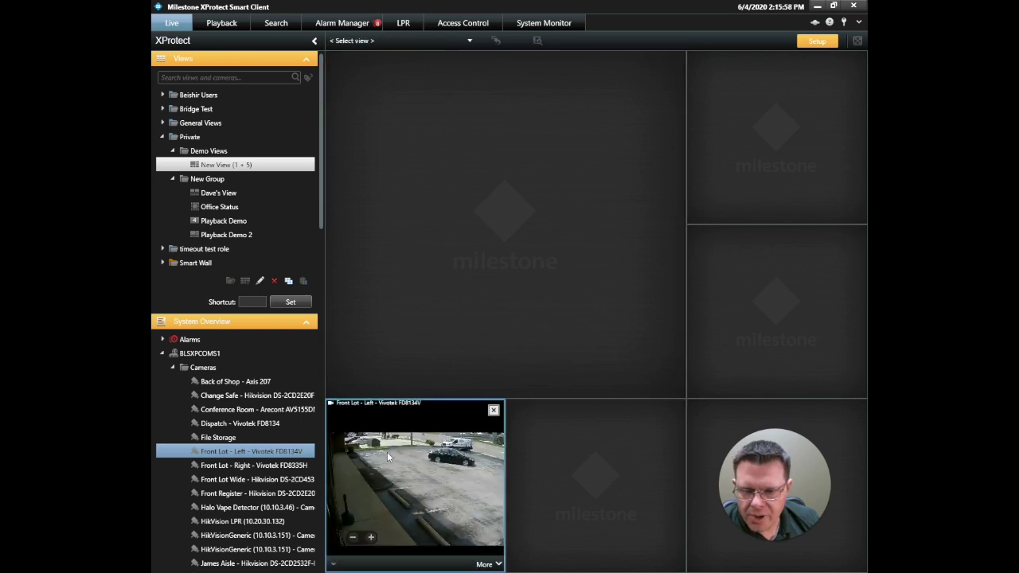
{"action": "left_click", "coordinate": [247, 479]}
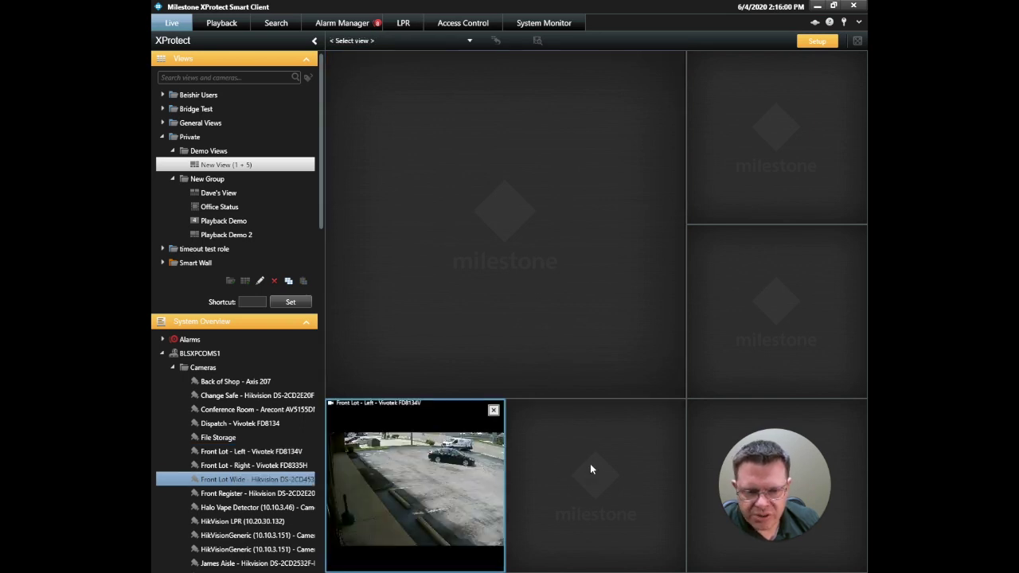
{"action": "left_click_drag", "start_coordinate": [590, 469], "coordinate": [589, 470]}
{"action": "left_click_drag", "start_coordinate": [231, 493], "coordinate": [720, 437]}
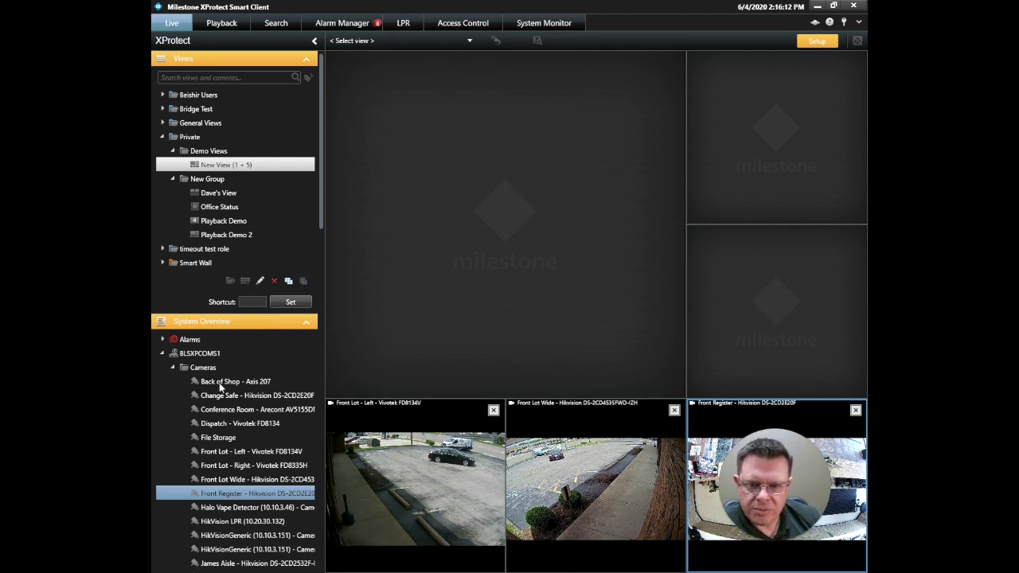
{"action": "left_click", "coordinate": [174, 367]}
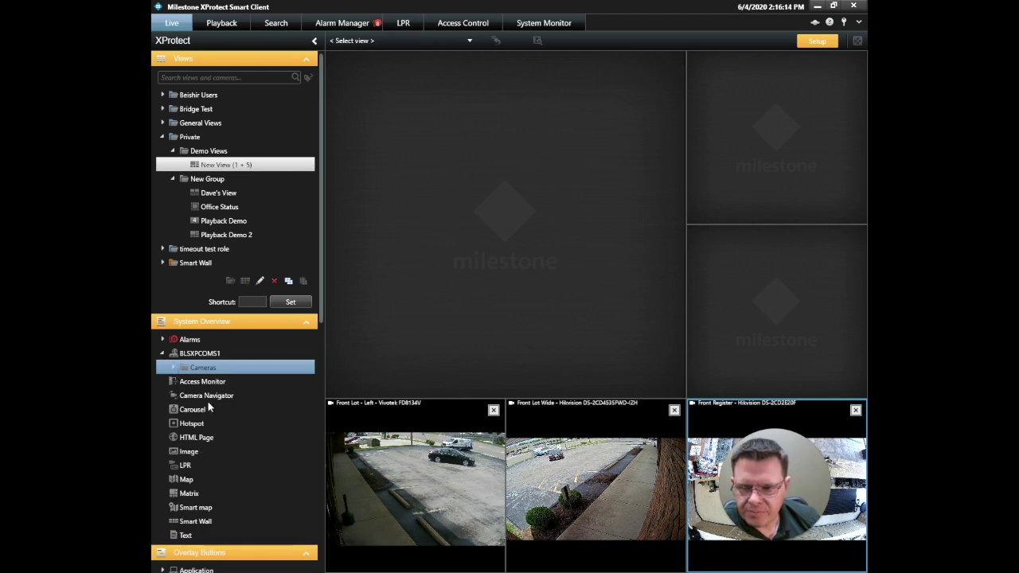
- Make the large tile a Hotspot and drop a Carousel onto a right-hand tile
{"action": "left_click_drag", "start_coordinate": [191, 422], "coordinate": [521, 242]}
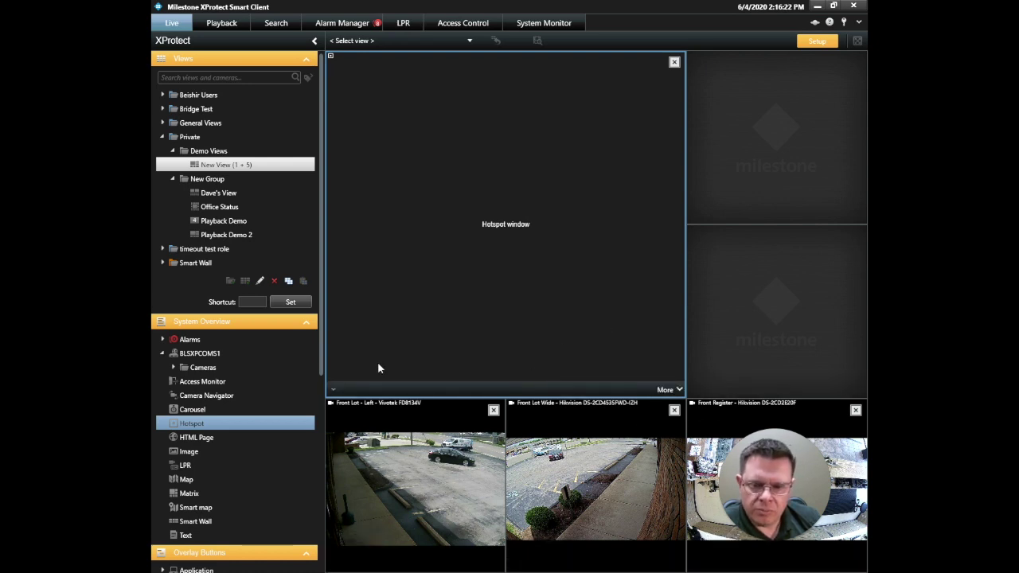
{"action": "left_click_drag", "start_coordinate": [182, 412], "coordinate": [743, 292]}
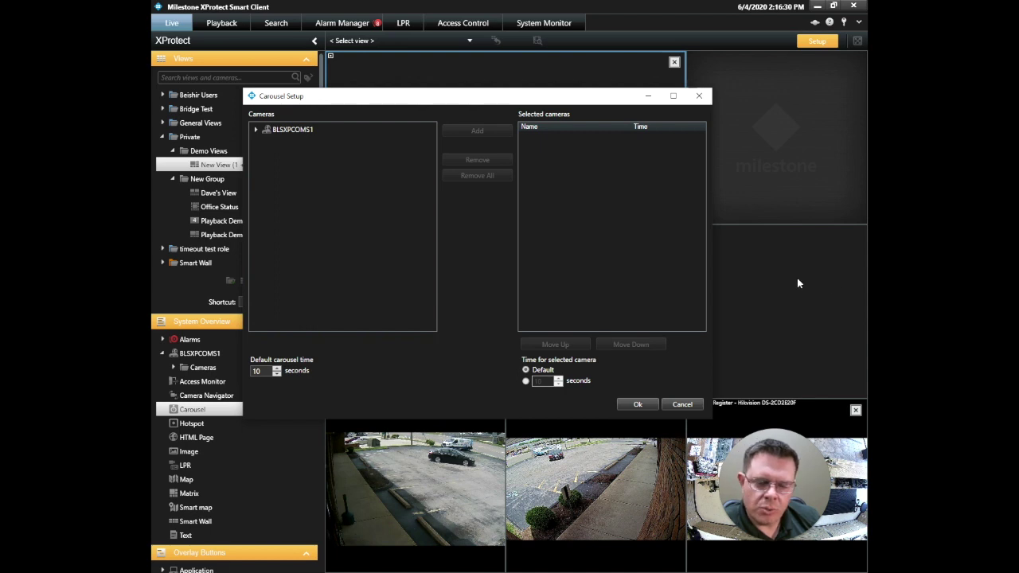
- Add Shop Entry Line Cross and Shop Lobby 360 to the carousel camera list
{"action": "left_click", "coordinate": [256, 129]}
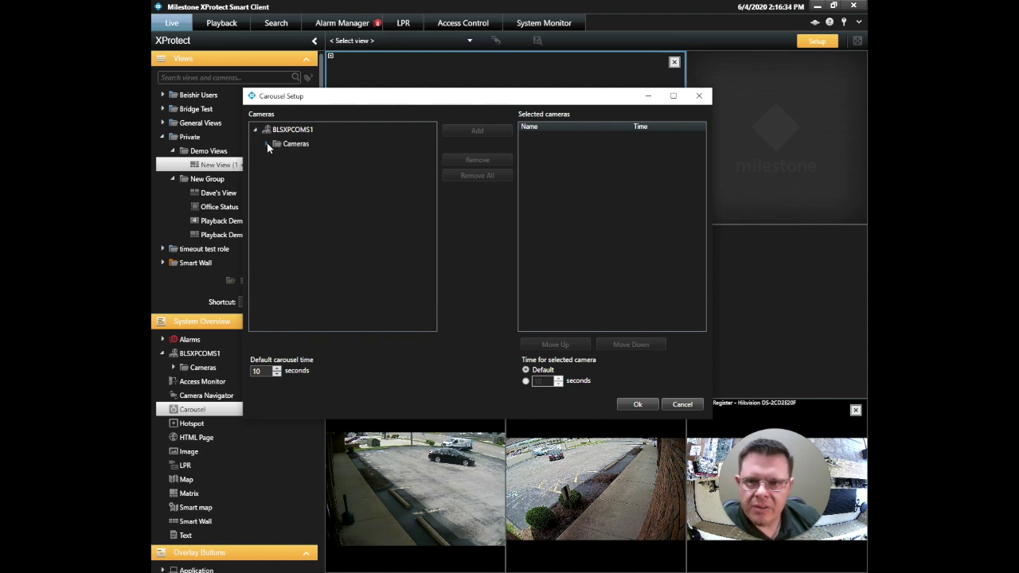
{"action": "left_click", "coordinate": [266, 143]}
{"action": "scroll", "coordinate": [309, 211], "scroll_direction": "down", "scroll_amount": 3}
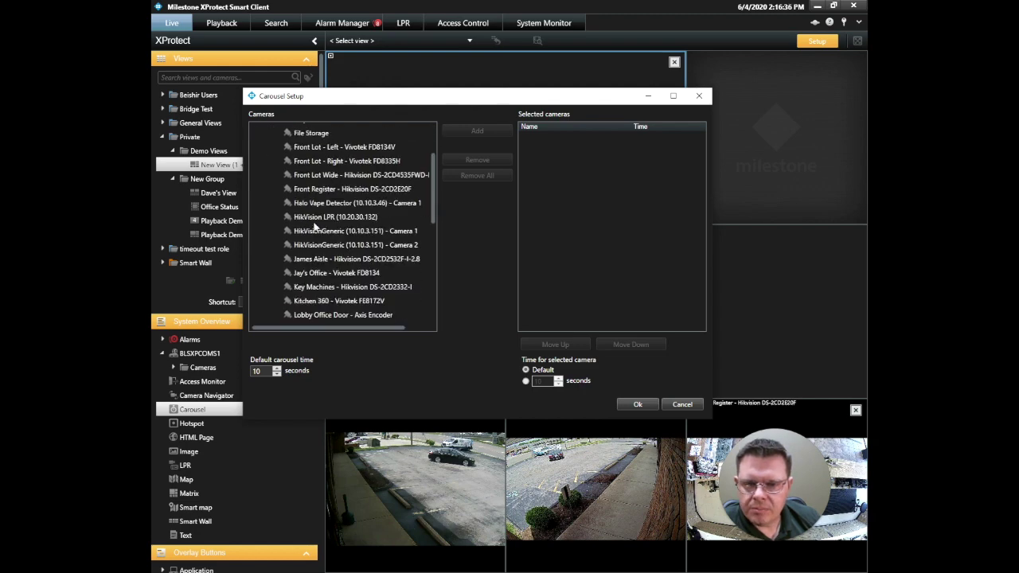
{"action": "scroll", "coordinate": [317, 234], "scroll_direction": "down", "scroll_amount": 2}
{"action": "scroll", "coordinate": [323, 286], "scroll_direction": "down", "scroll_amount": 3}
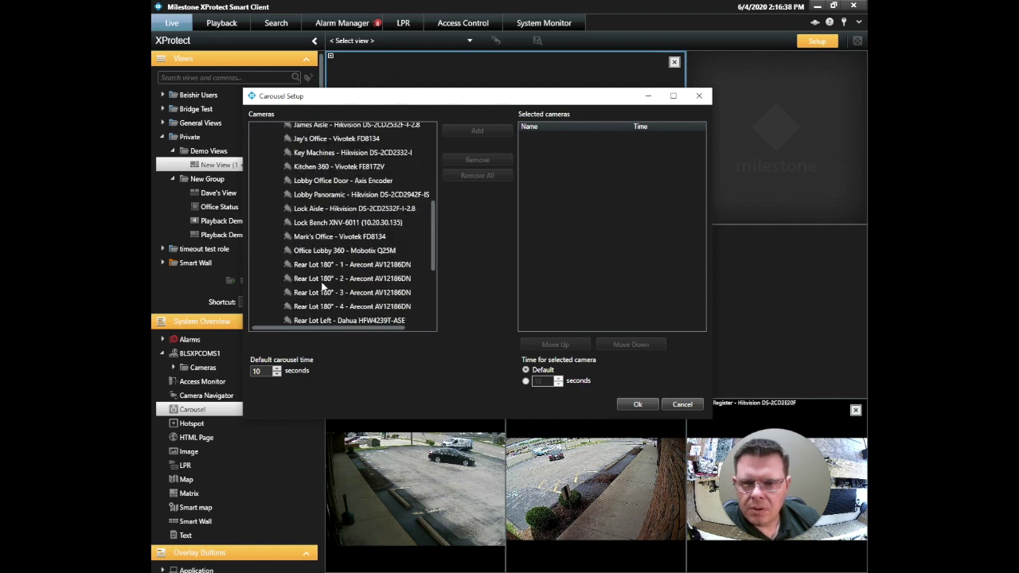
{"action": "scroll", "coordinate": [312, 286], "scroll_direction": "down", "scroll_amount": 1}
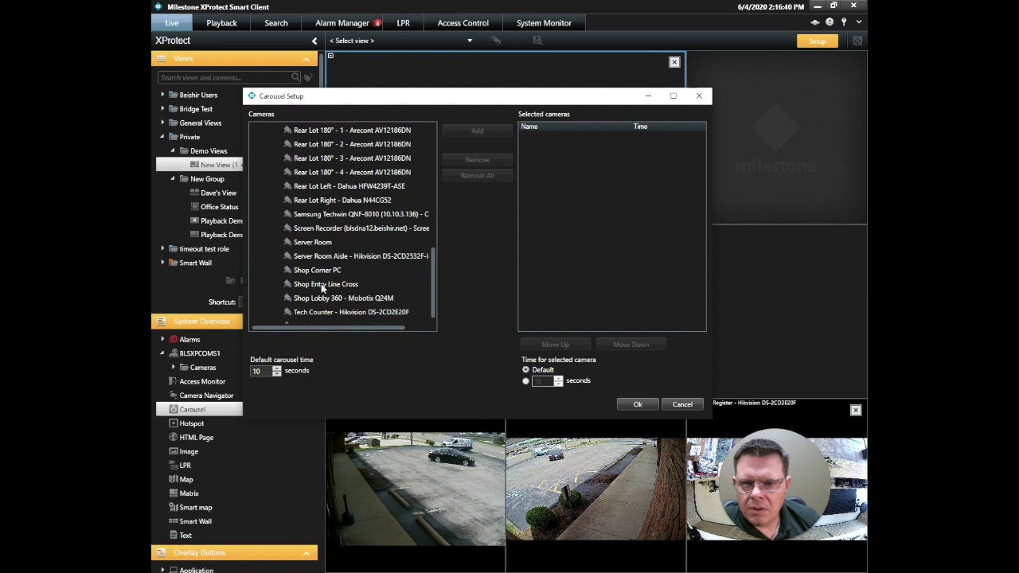
{"action": "left_click", "coordinate": [322, 288]}
{"action": "left_click", "coordinate": [470, 131]}
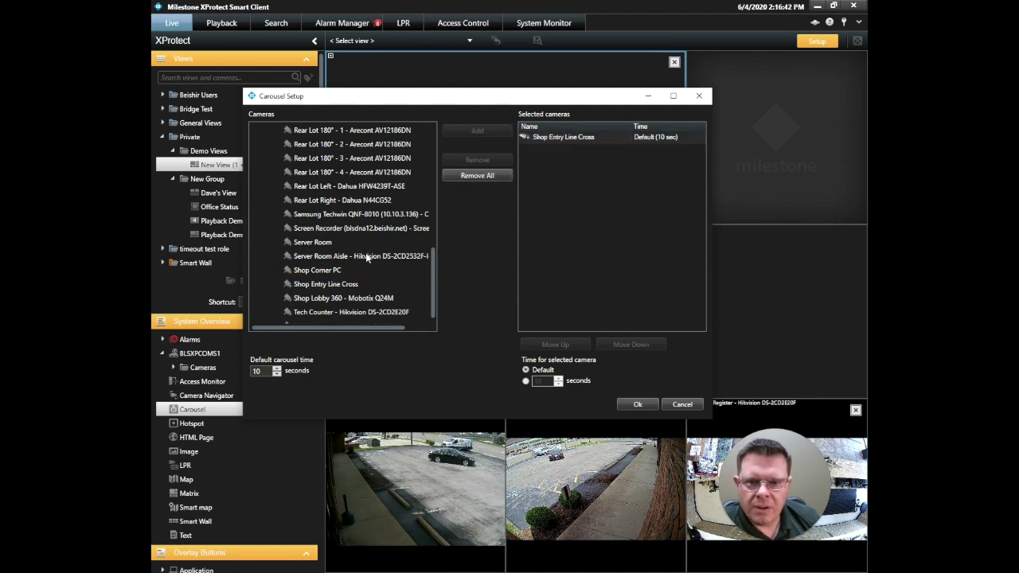
{"action": "left_click", "coordinate": [322, 297]}
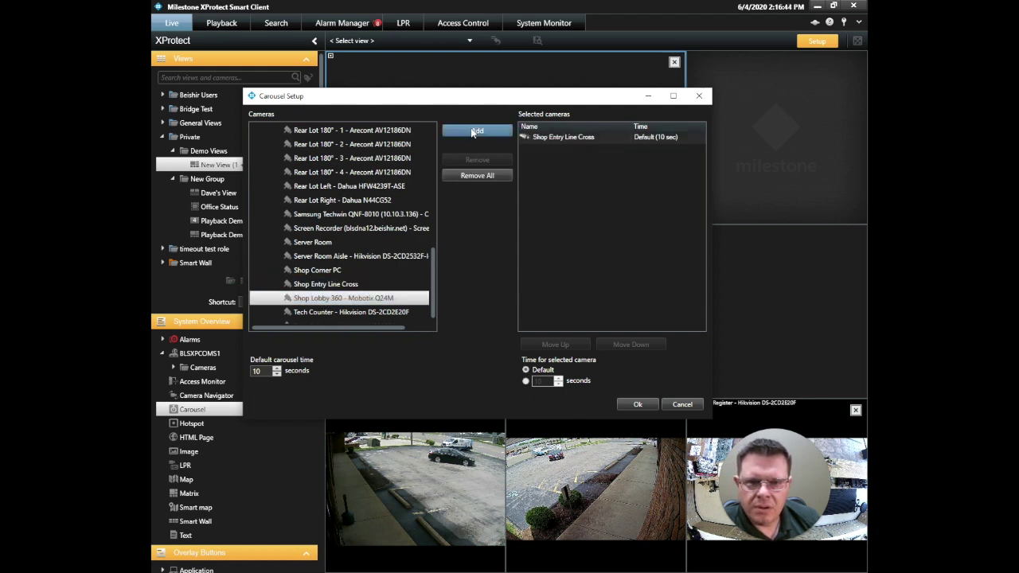
{"action": "left_click", "coordinate": [468, 132]}
- Add Rear Lot Right, set the default carousel time to 5 seconds, and confirm
{"action": "scroll", "coordinate": [325, 243], "scroll_direction": "down", "scroll_amount": 1}
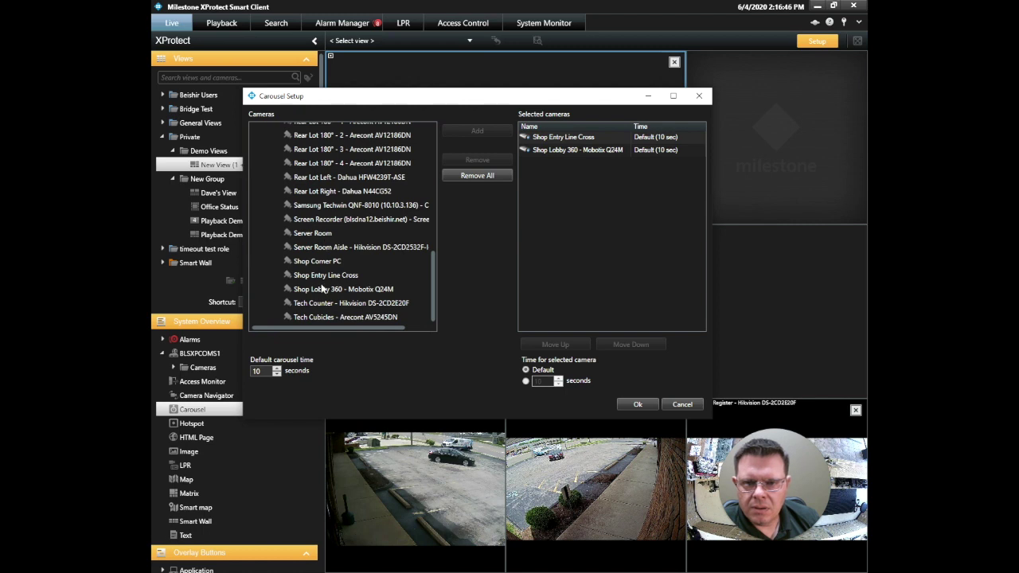
{"action": "scroll", "coordinate": [322, 271], "scroll_direction": "up", "scroll_amount": 4}
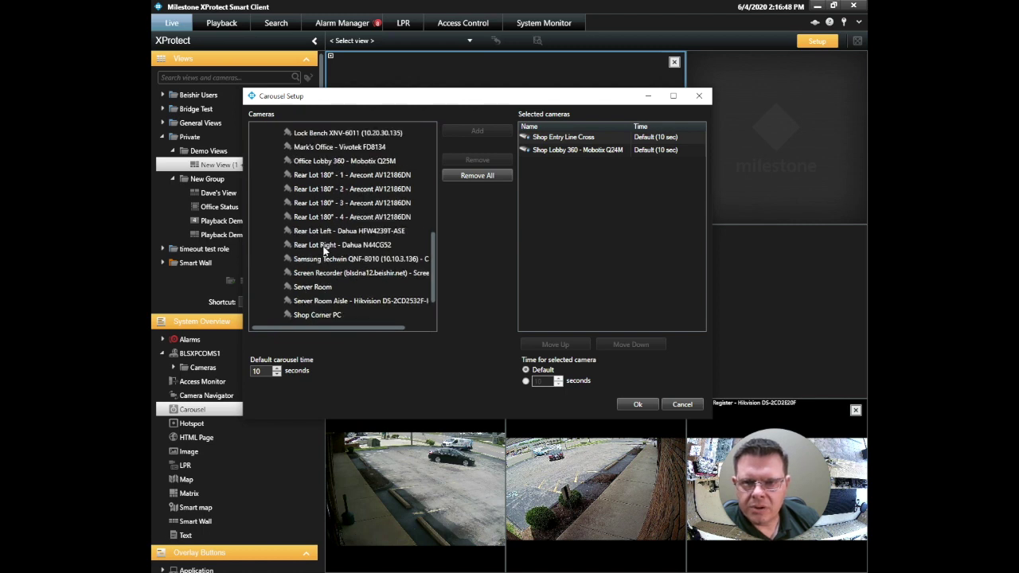
{"action": "left_click", "coordinate": [322, 245]}
{"action": "left_click", "coordinate": [481, 131]}
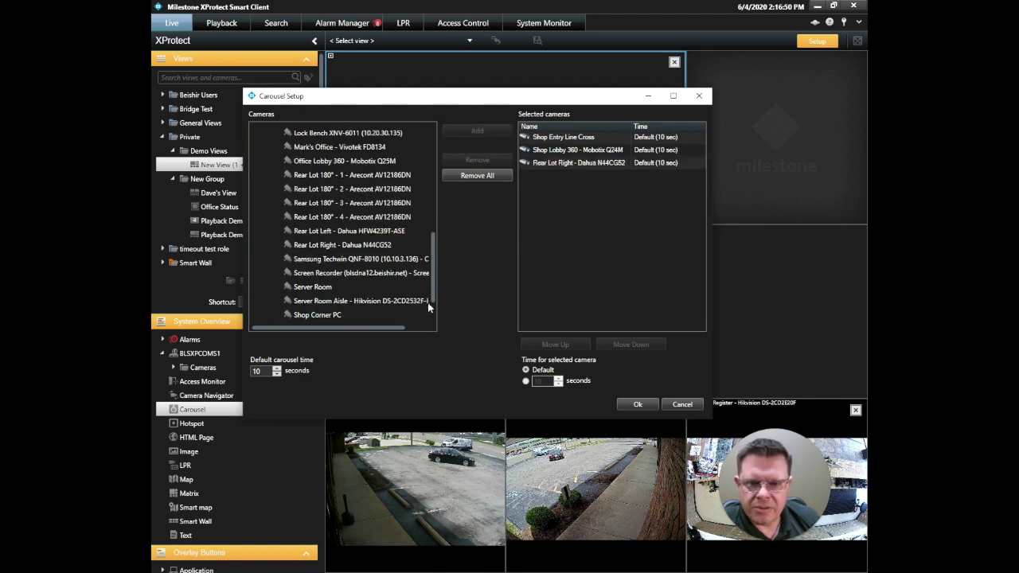
{"action": "double_click", "coordinate": [258, 370]}
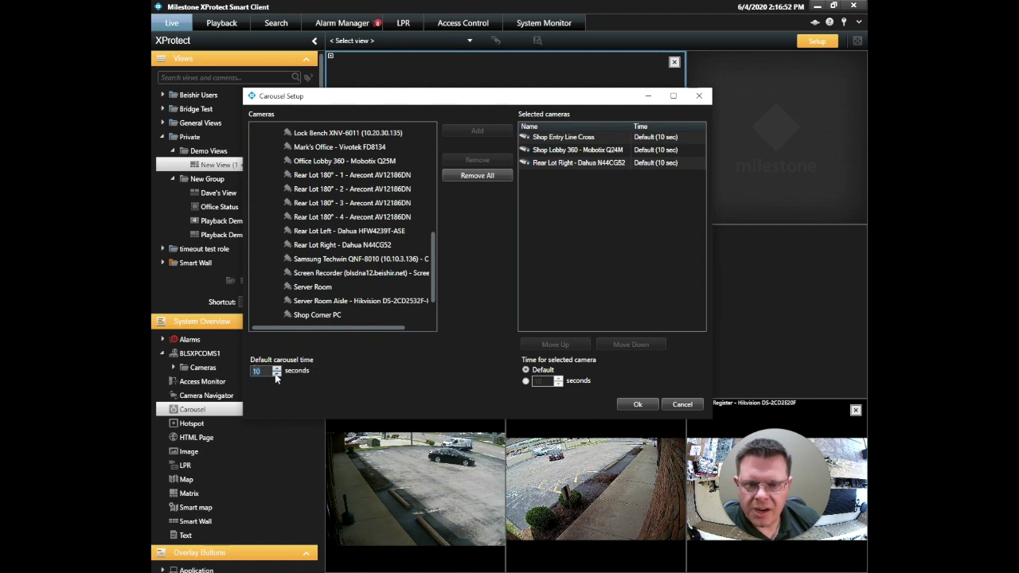
{"action": "left_click", "coordinate": [276, 374]}
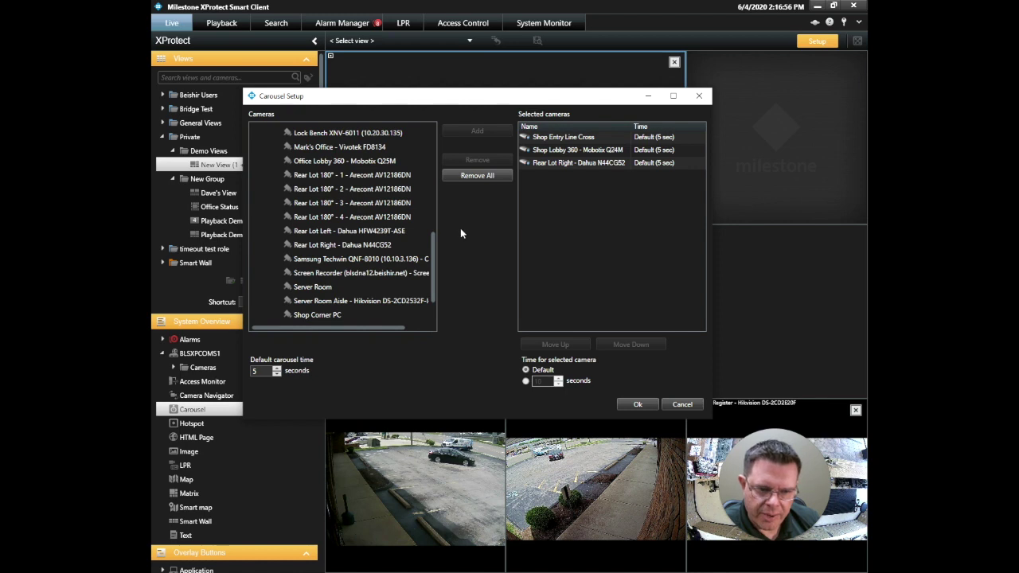
{"action": "left_click", "coordinate": [637, 405]}
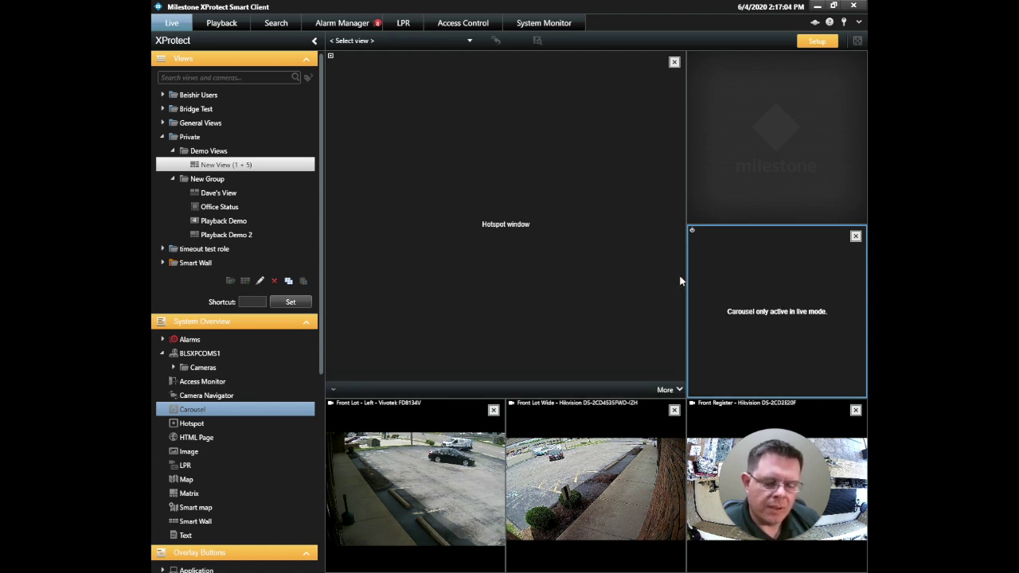
- Place the Change Safe camera in the top-right tile of New View (1 + 5)
{"action": "left_click", "coordinate": [173, 368]}
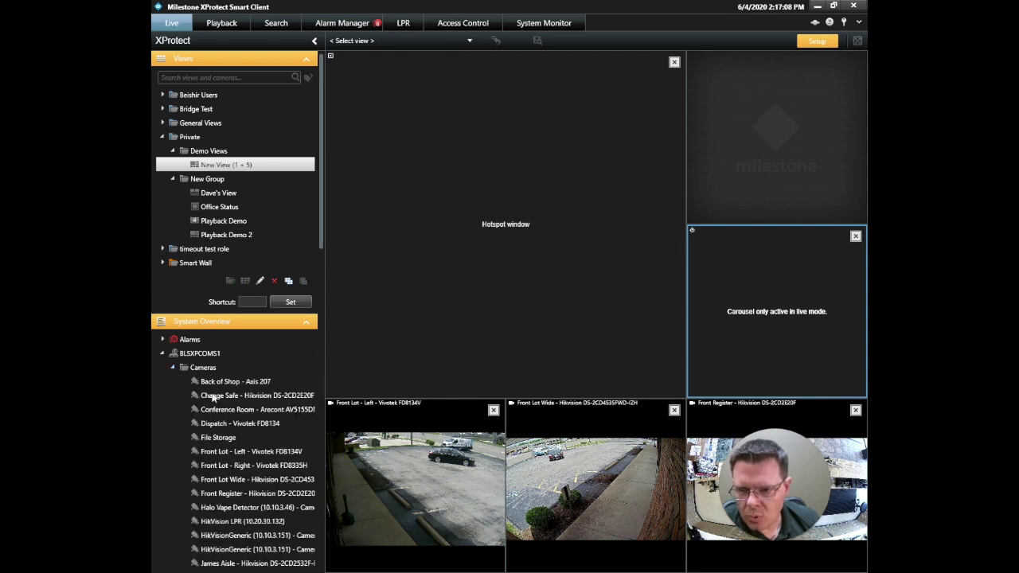
{"action": "left_click_drag", "start_coordinate": [211, 396], "coordinate": [777, 165]}
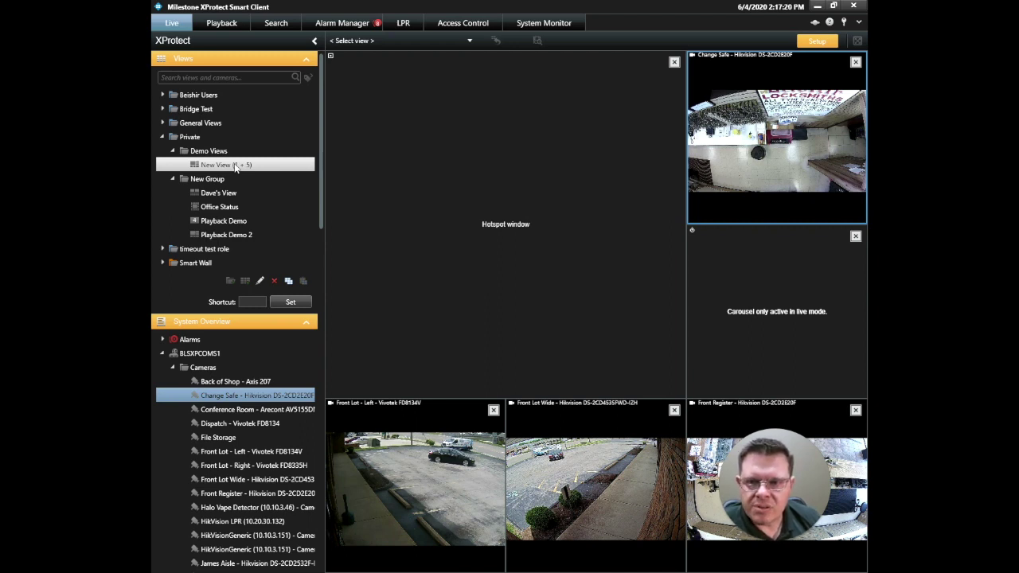
- Rename the view to 'Hotspot demo' and exit setup mode to watch it live
{"action": "left_click", "coordinate": [260, 281]}
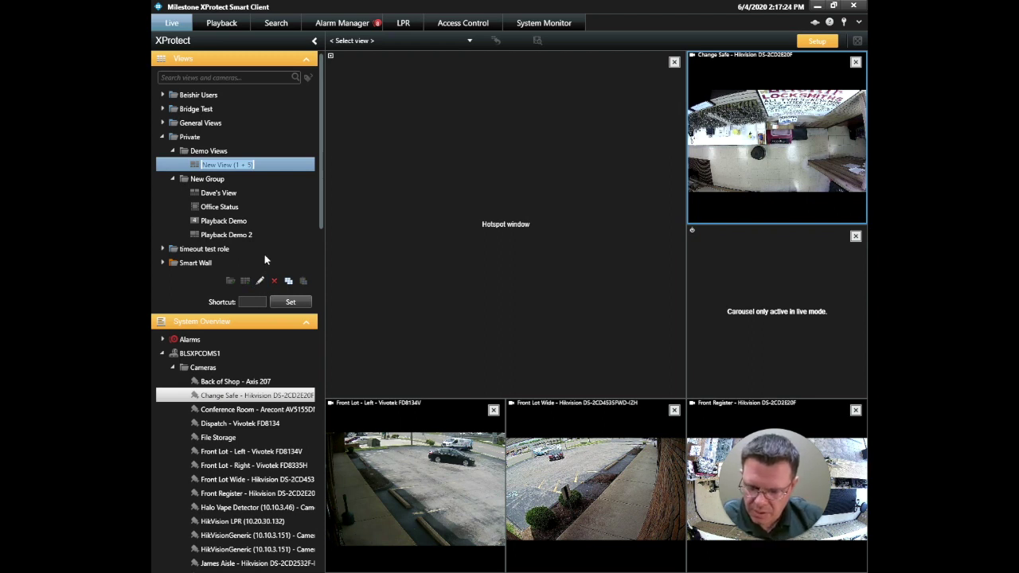
{"action": "type", "text": "Hotspo"}
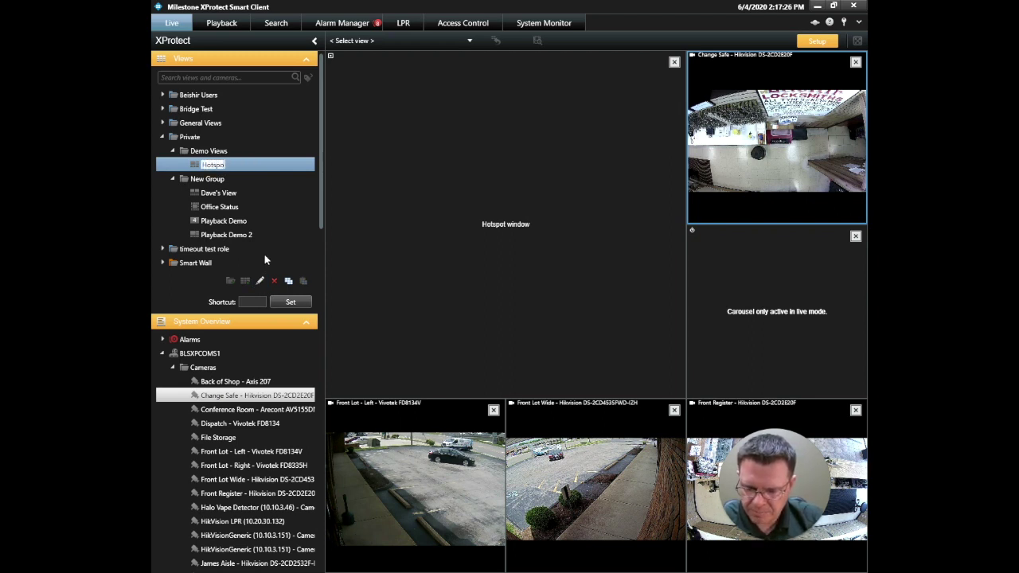
{"action": "type", "text": "t demo"}
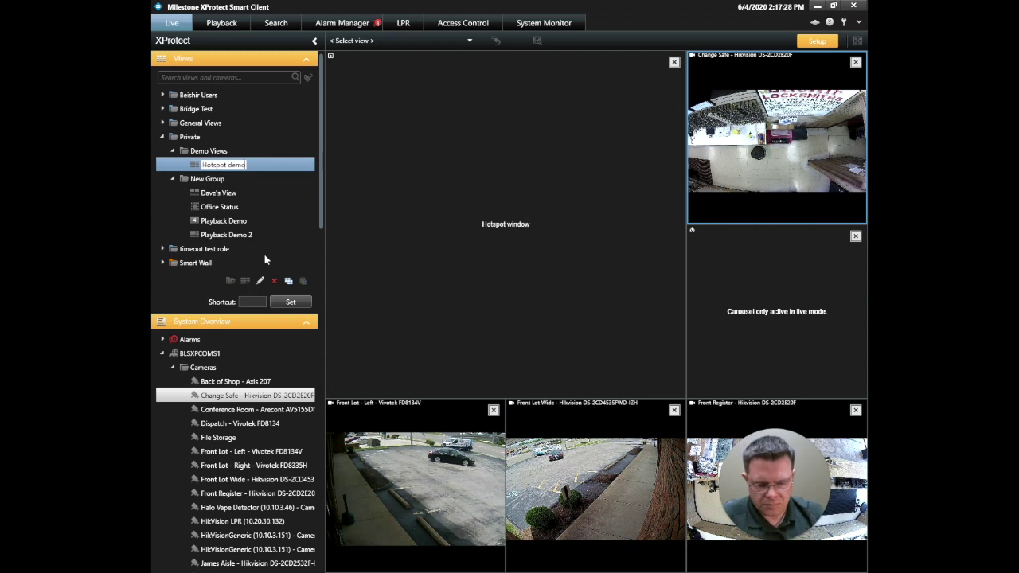
{"action": "key", "text": "Return"}
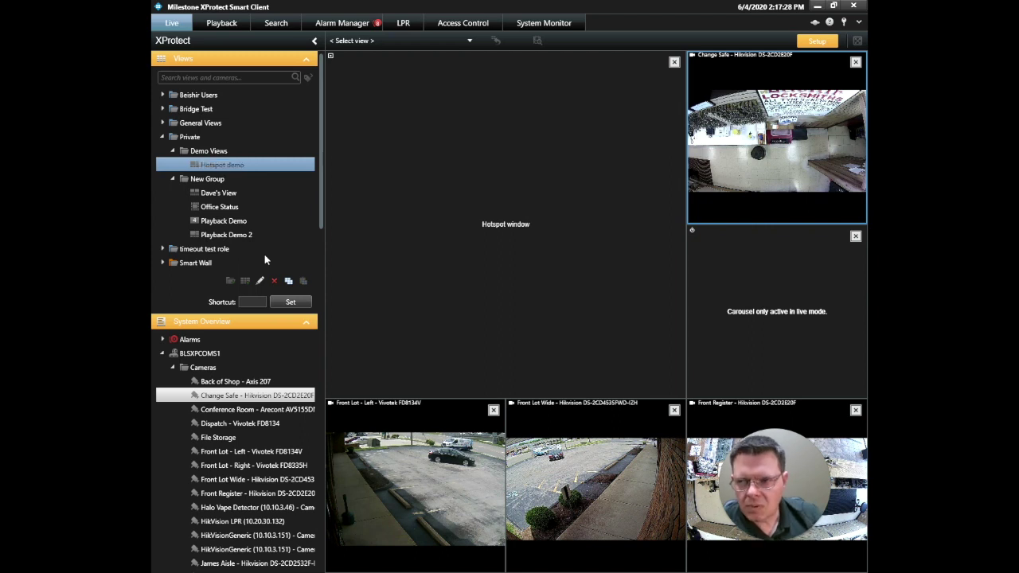
{"action": "left_click", "coordinate": [815, 42]}
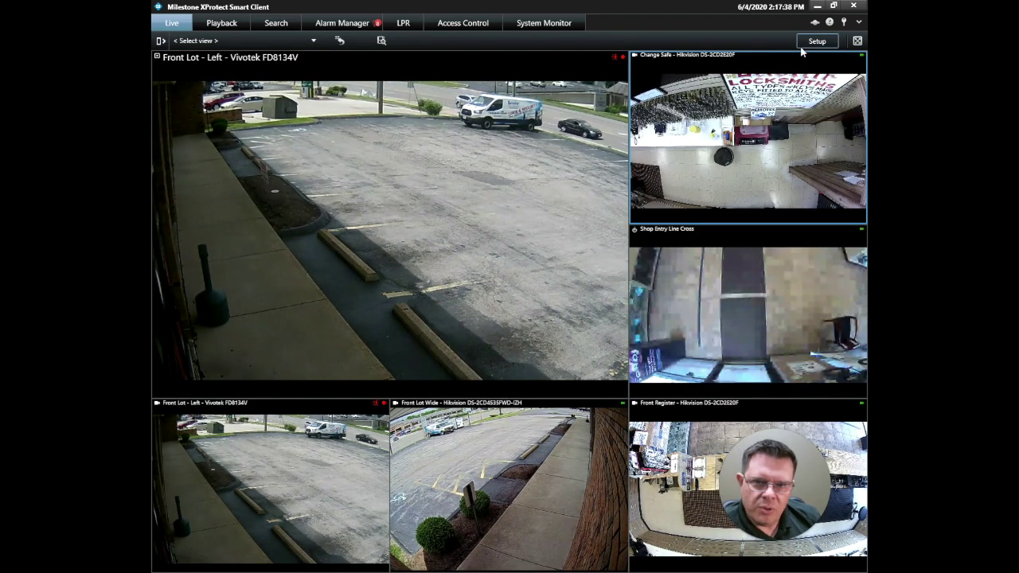
{"action": "mouse_move", "coordinate": [665, 318]}
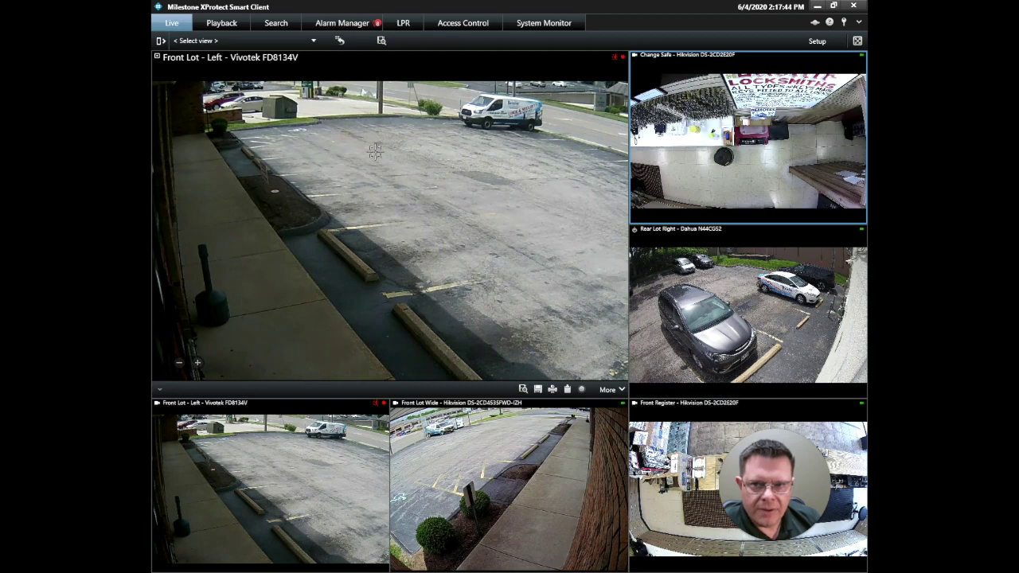
{"action": "left_click", "coordinate": [486, 442]}
{"action": "left_click", "coordinate": [698, 449]}
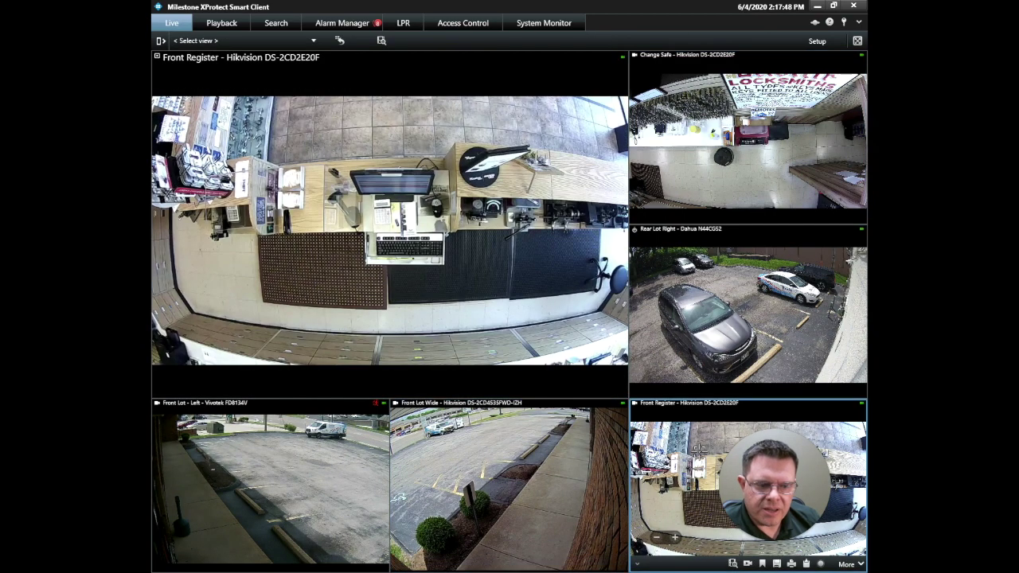
{"action": "left_click", "coordinate": [697, 155]}
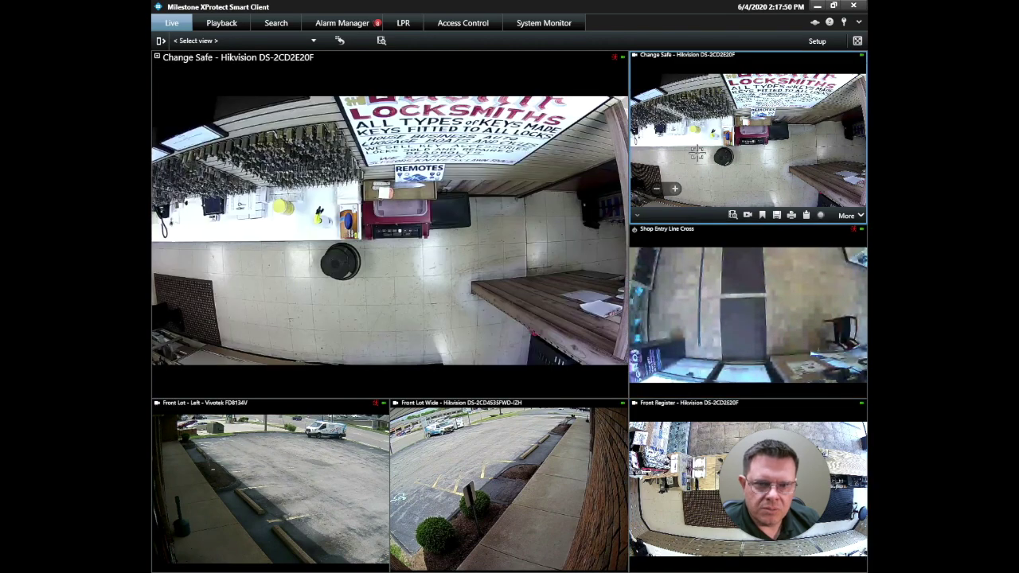
{"action": "left_click", "coordinate": [231, 517]}
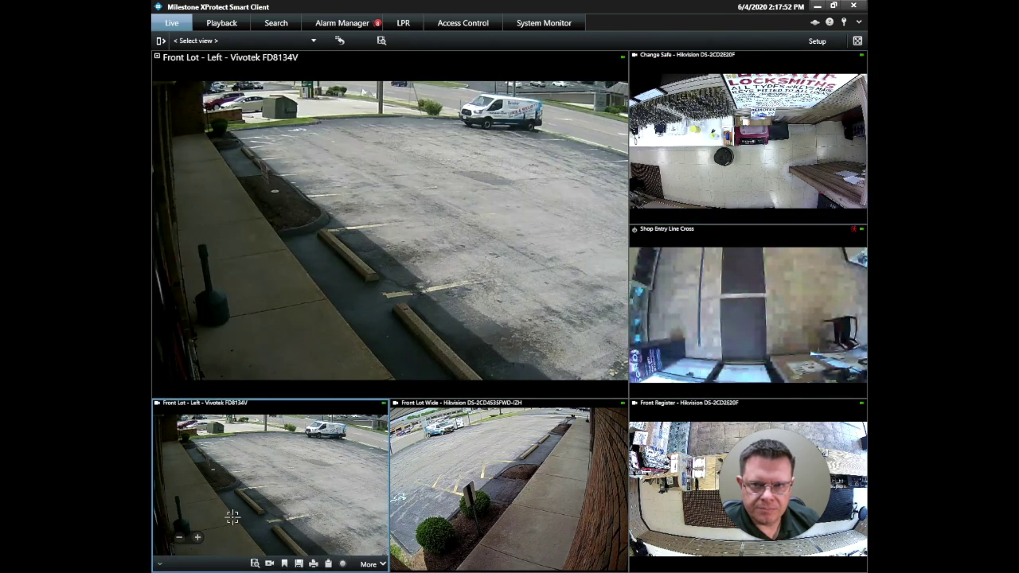